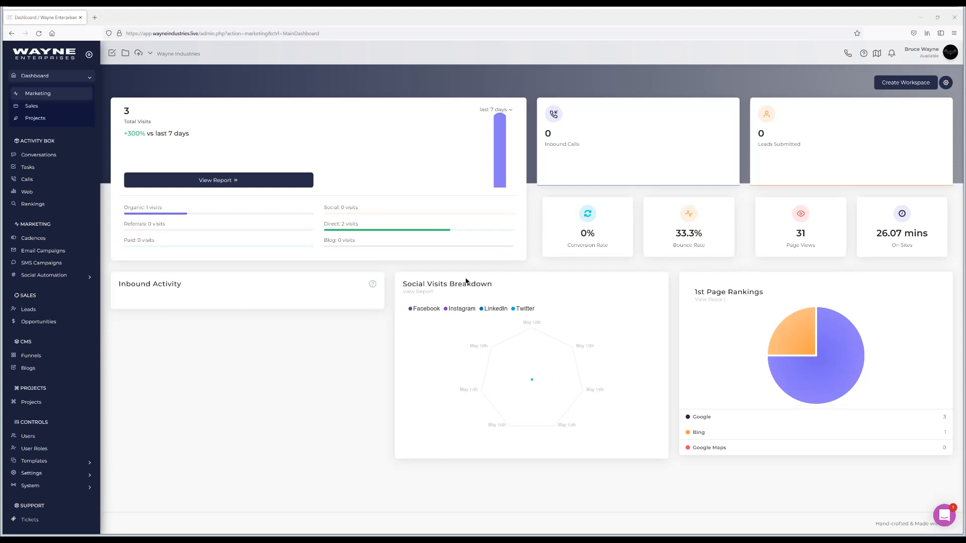
# Open the Voice settings and start adding a new voice line.
pyautogui.scroll(-1, 77, 353)
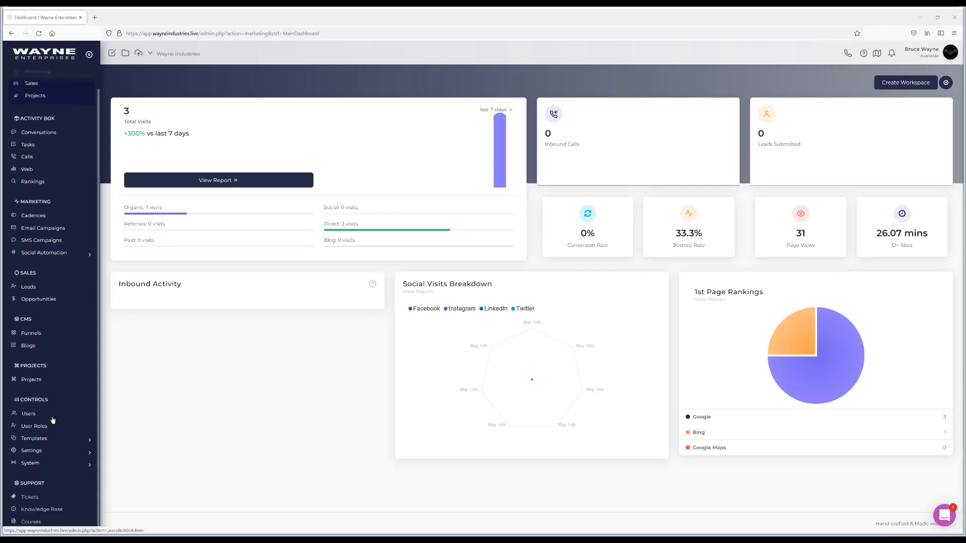
pyautogui.click(46, 451)
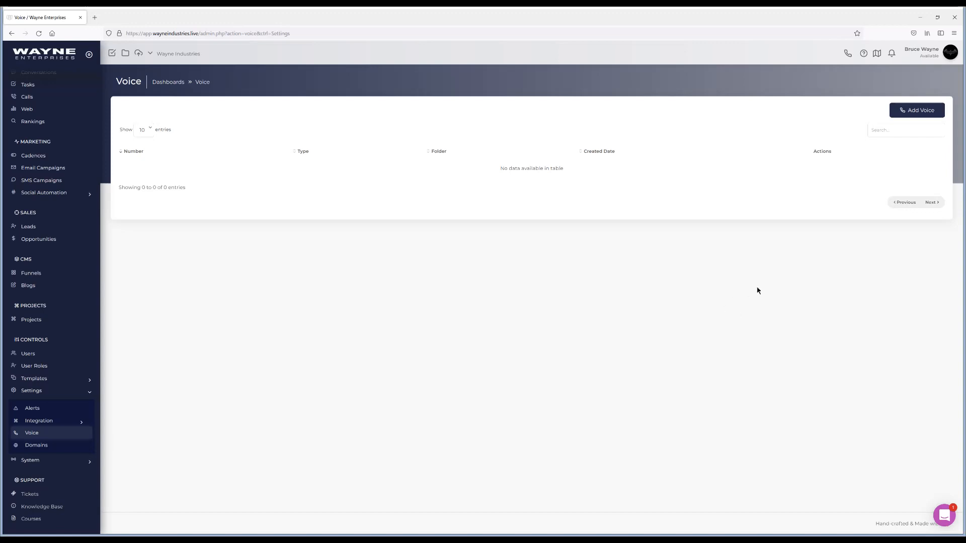
pyautogui.click(913, 114)
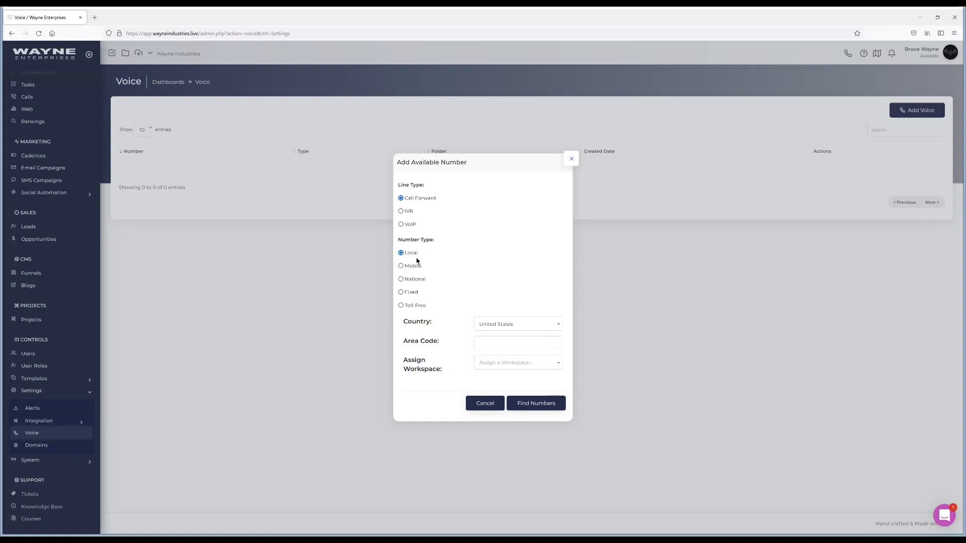
# Find toll-free Call Forward numbers with prefix 877 for the Wayne Industries workspace and activate the first one offered.
pyautogui.click(401, 306)
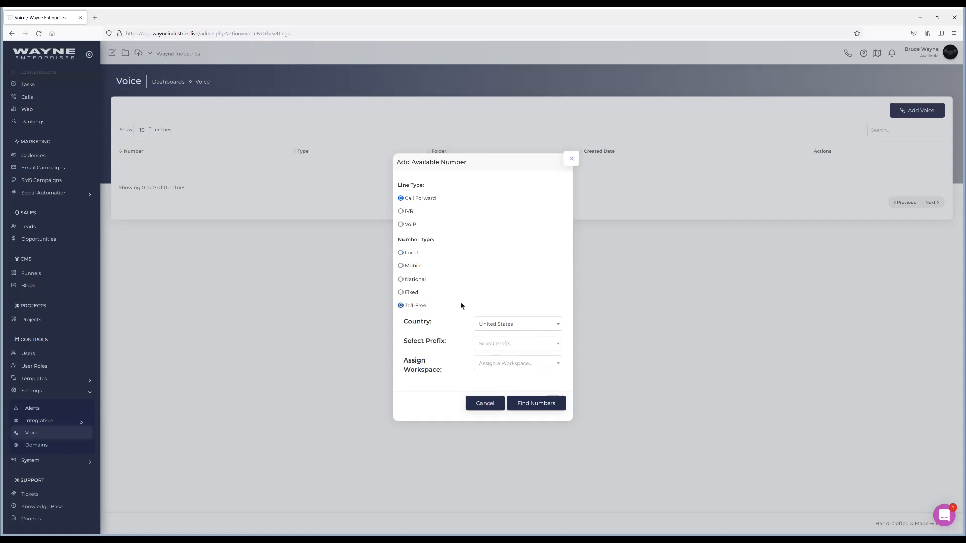
pyautogui.click(508, 345)
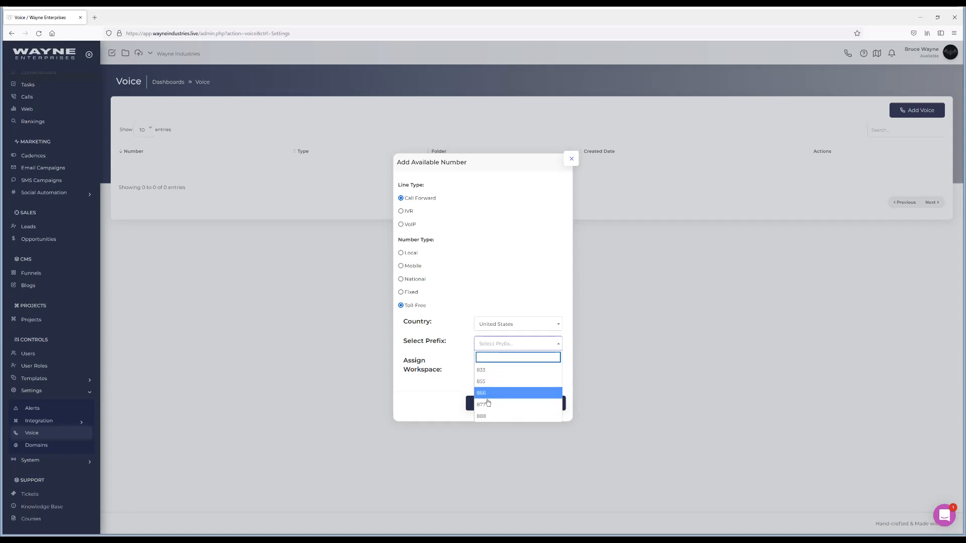
pyautogui.click(489, 405)
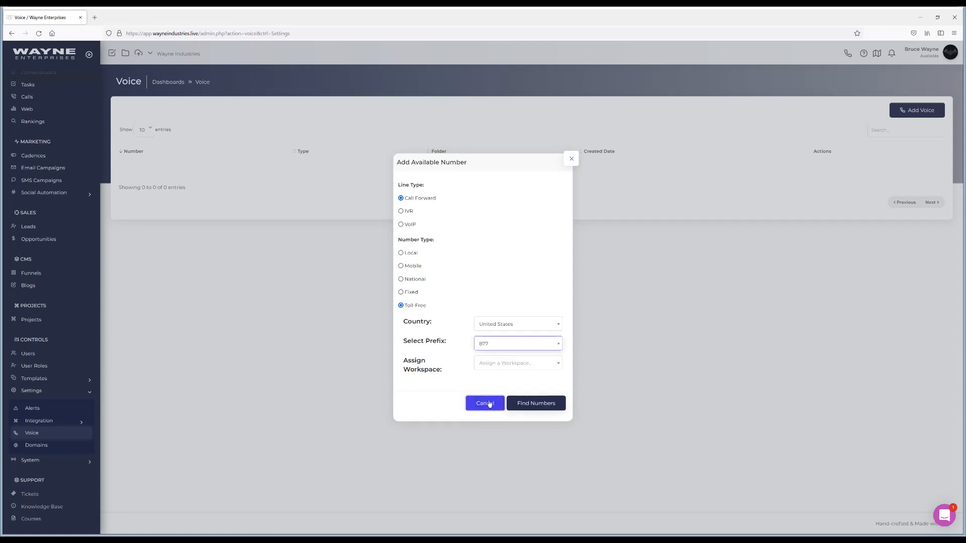
pyautogui.click(499, 364)
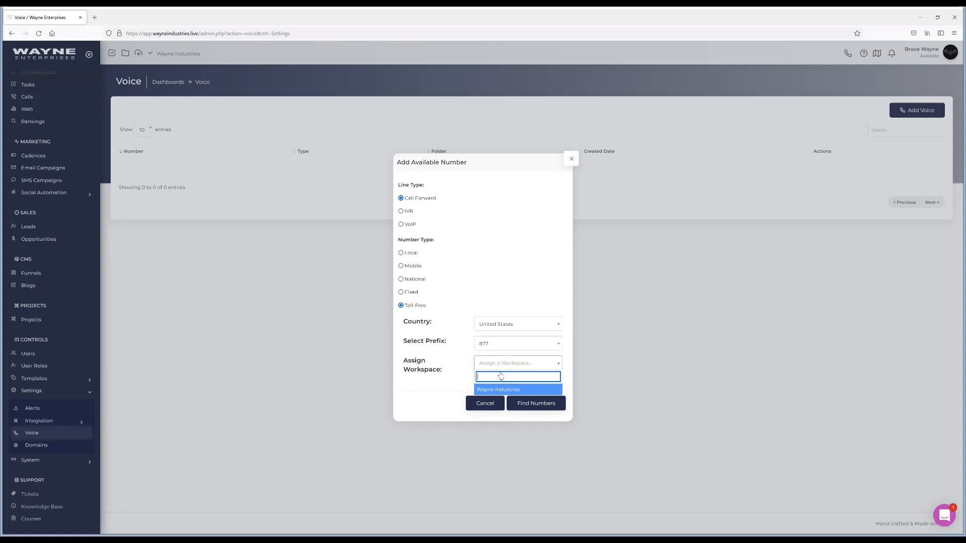
pyautogui.click(501, 391)
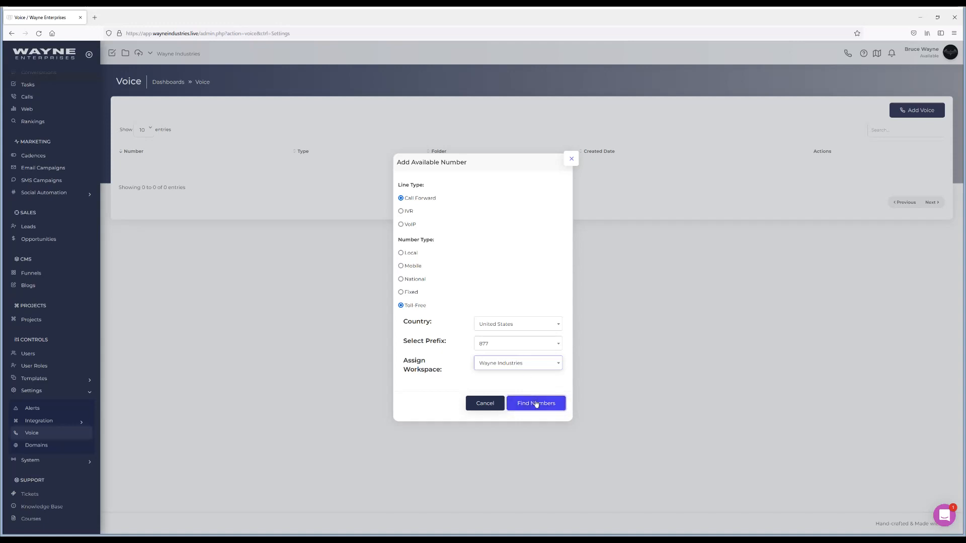
pyautogui.click(535, 404)
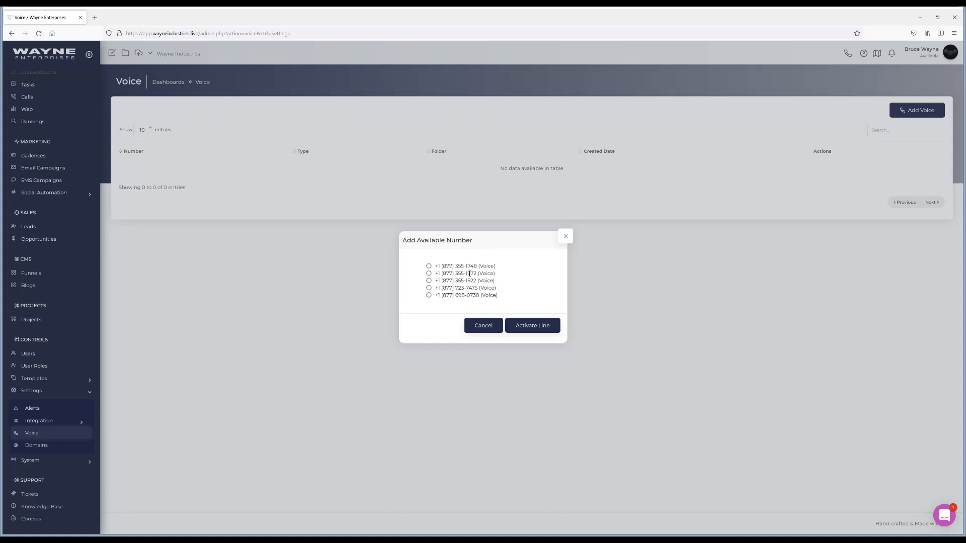
pyautogui.click(429, 267)
pyautogui.click(538, 327)
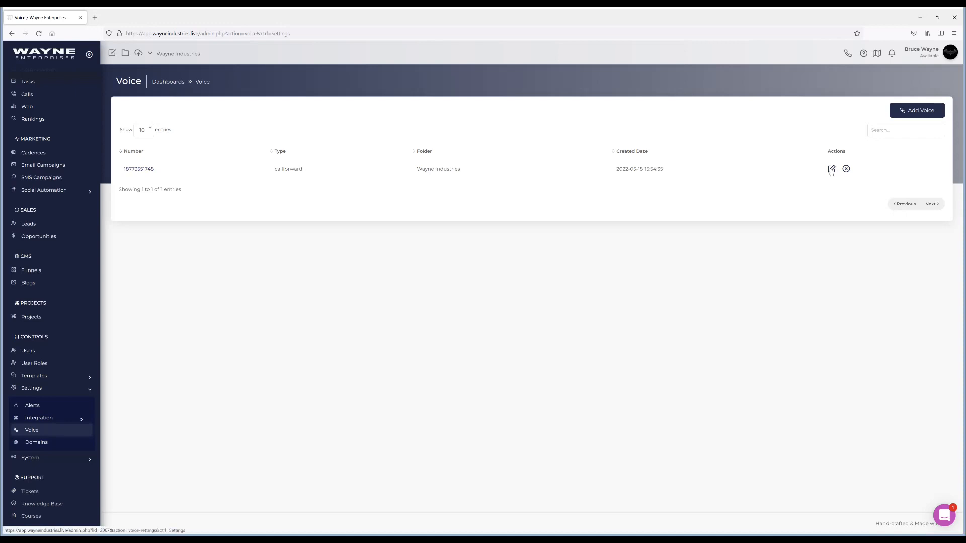
# Open the new line's voice settings and enter the full forwarding phone number.
pyautogui.click(149, 170)
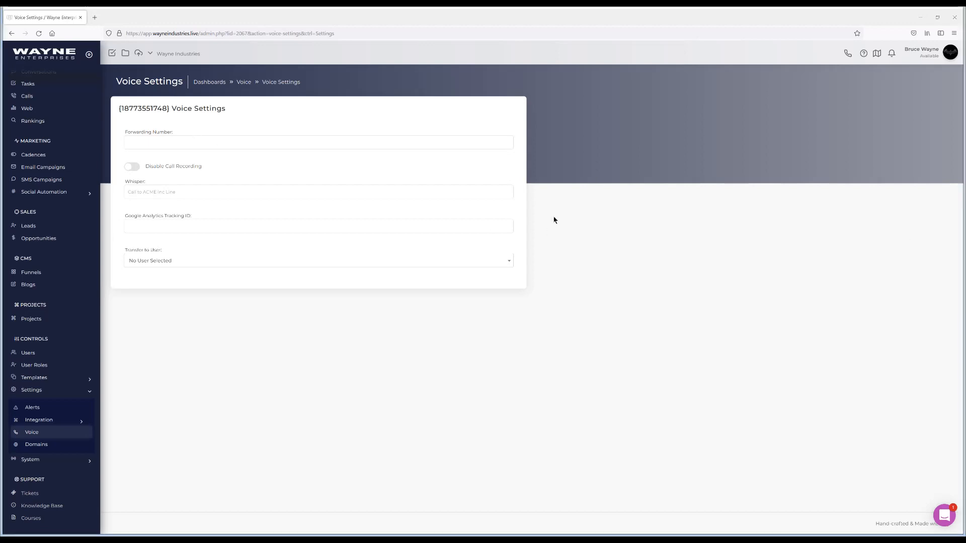
pyautogui.click(149, 144)
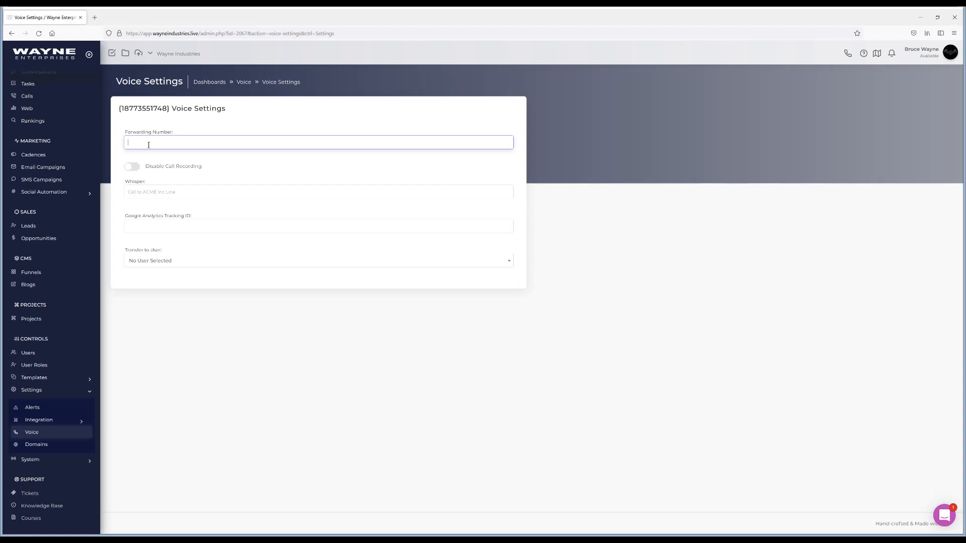
pyautogui.write('1800288')
pyautogui.press('Tab')
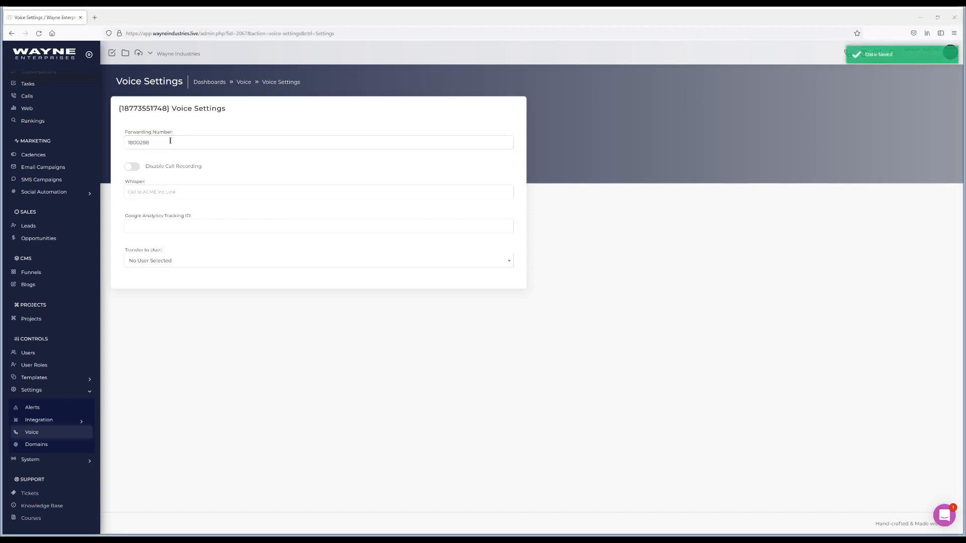
pyautogui.click(170, 141)
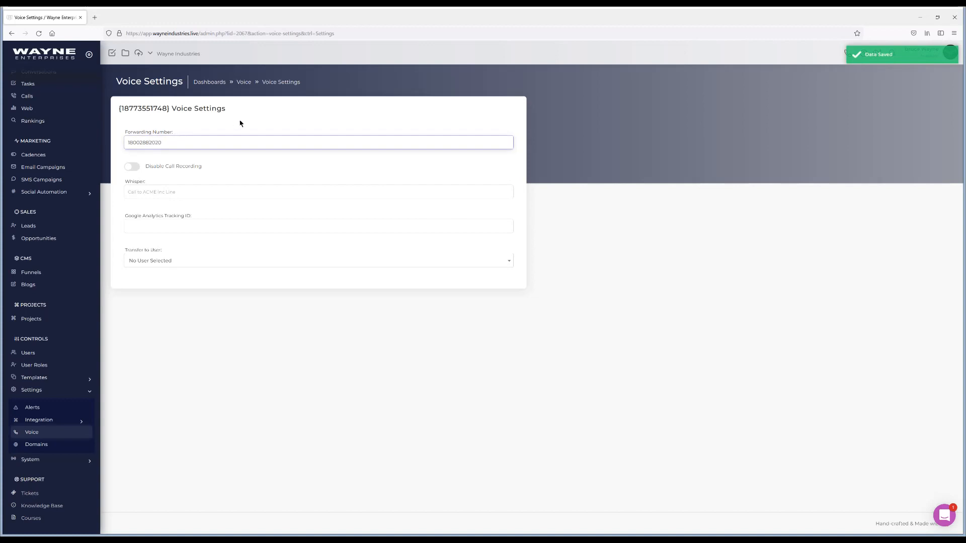
pyautogui.click(254, 391)
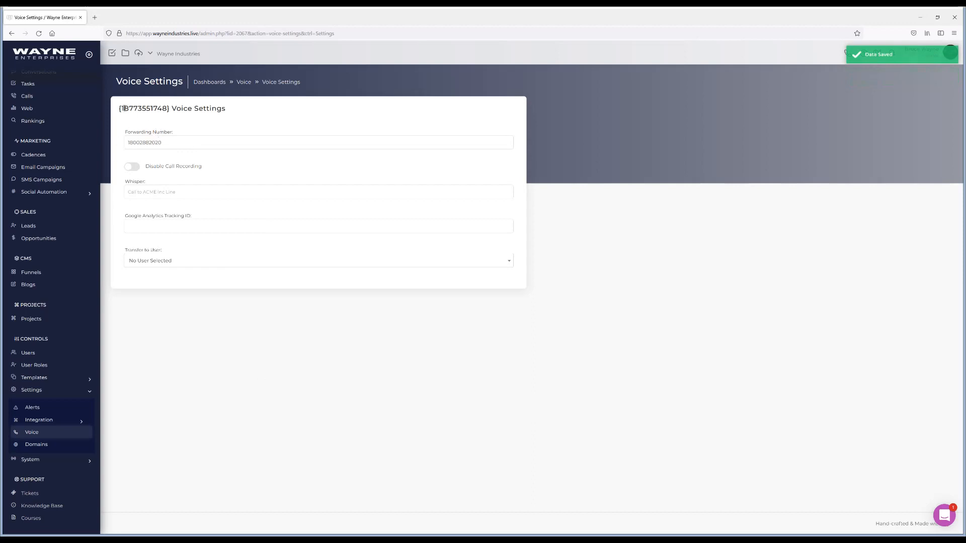
pyautogui.moveTo(124, 108); pyautogui.dragTo(167, 108)
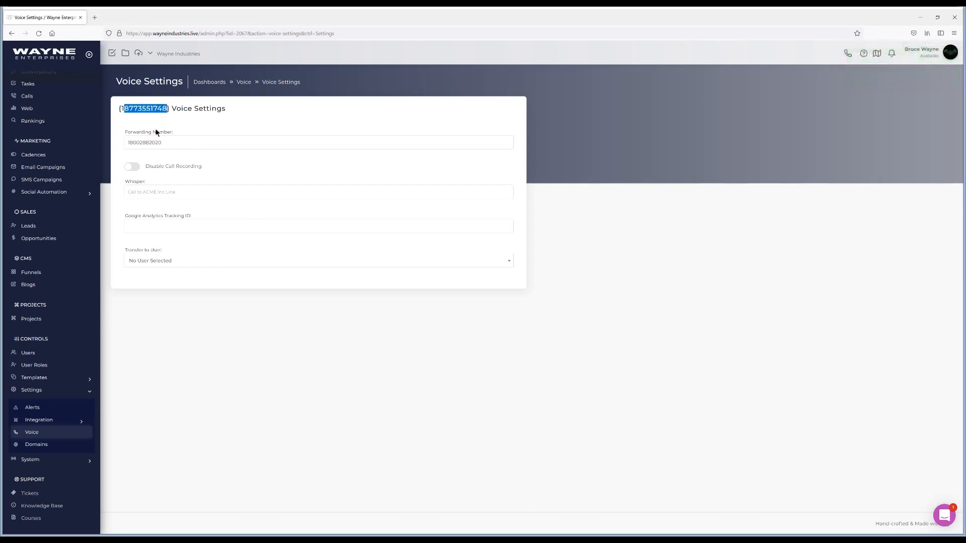
pyautogui.click(156, 126)
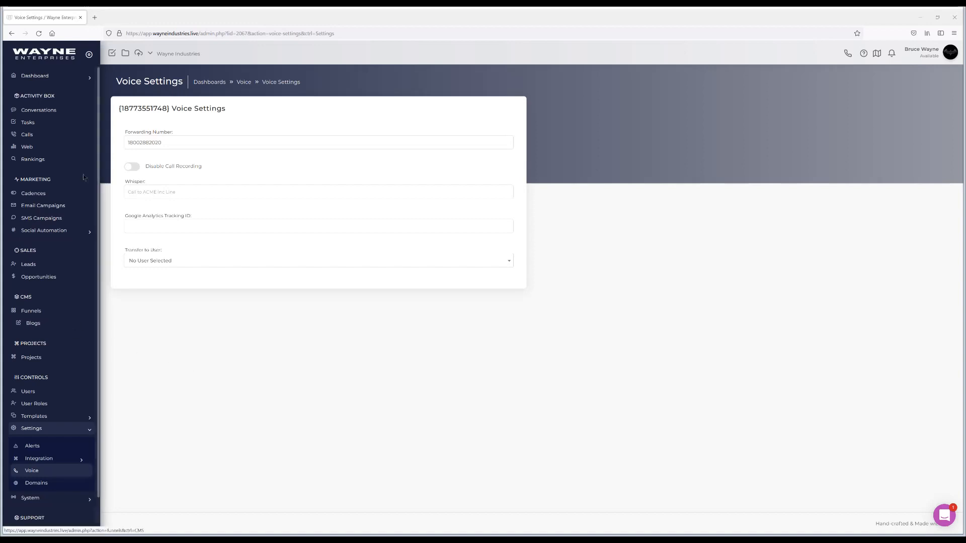
# View the Marketing dashboard, and examine the Call Activity report with its date range, export and line filter options.
pyautogui.click(71, 80)
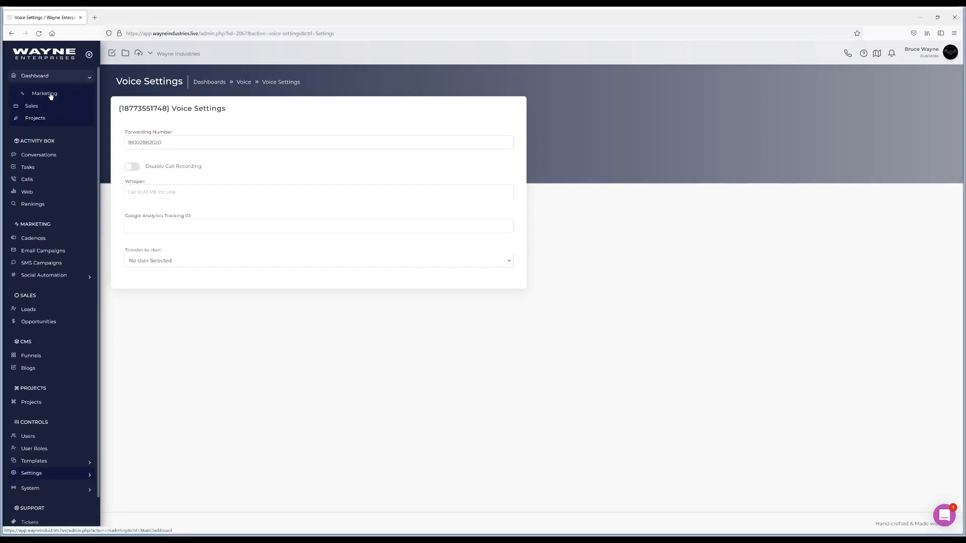
pyautogui.click(51, 94)
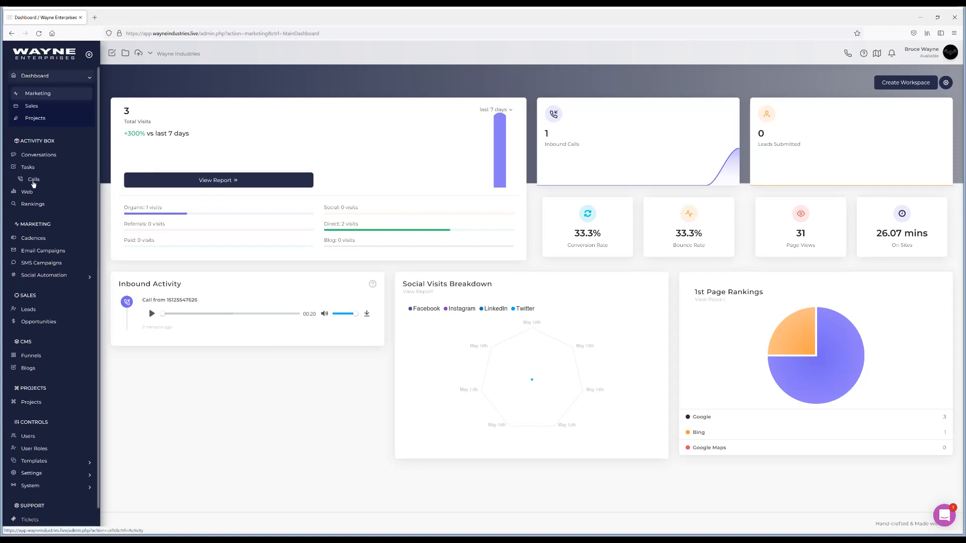
pyautogui.click(33, 181)
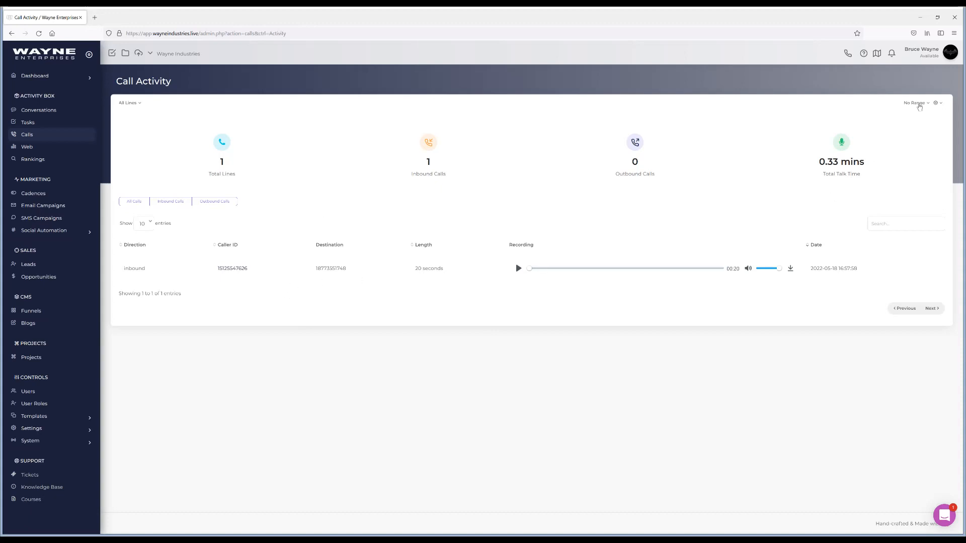
pyautogui.click(918, 104)
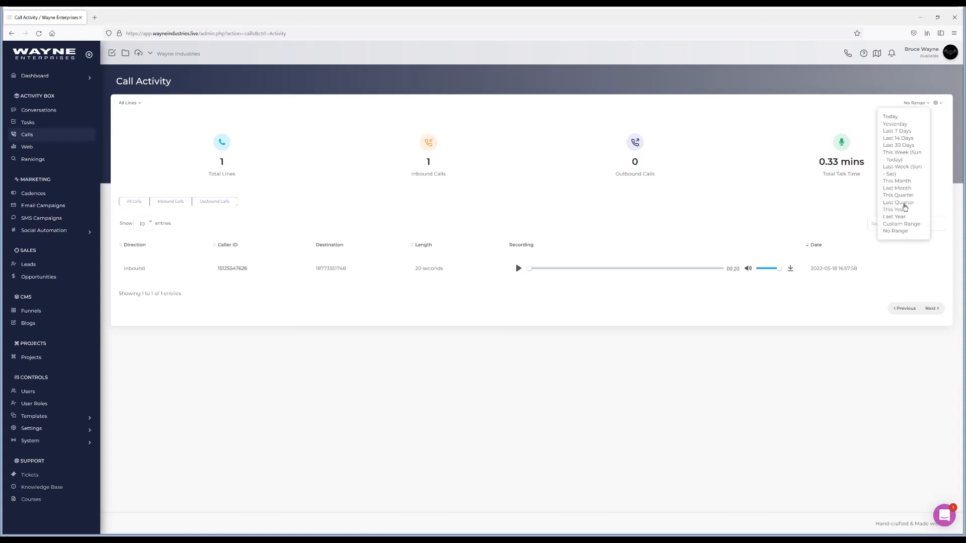
pyautogui.click(940, 103)
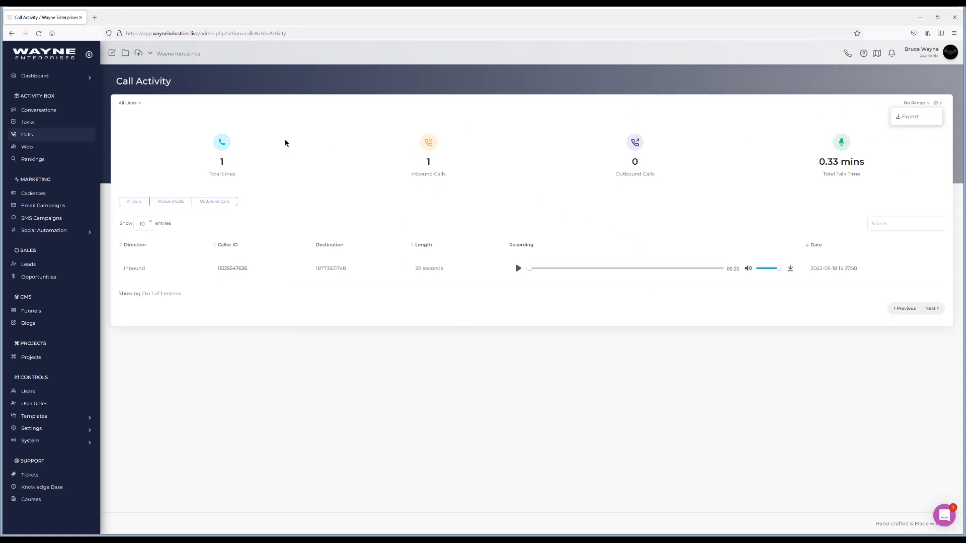
pyautogui.click(138, 104)
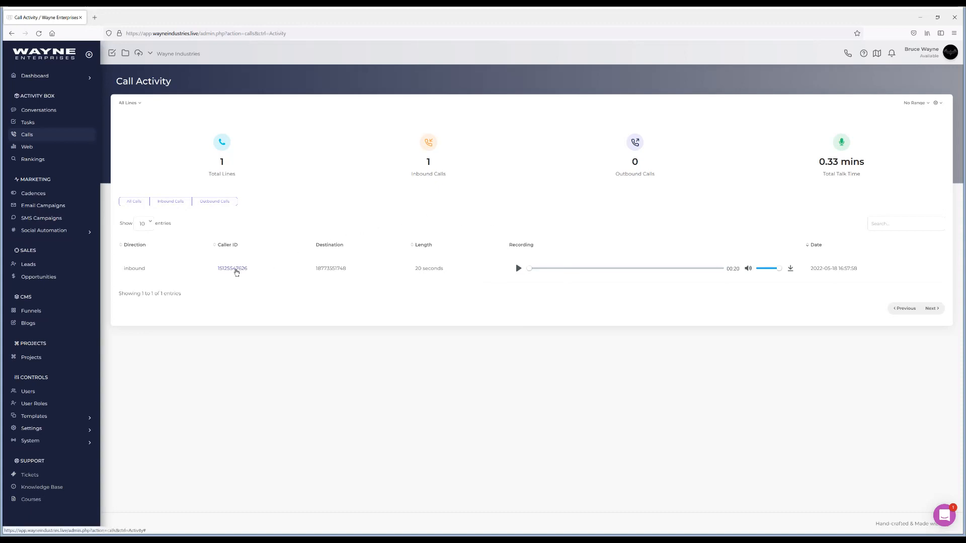
# Examine the Add Lead form for the inbound caller with No Data Form chosen, and close it without creating a lead.
pyautogui.click(234, 268)
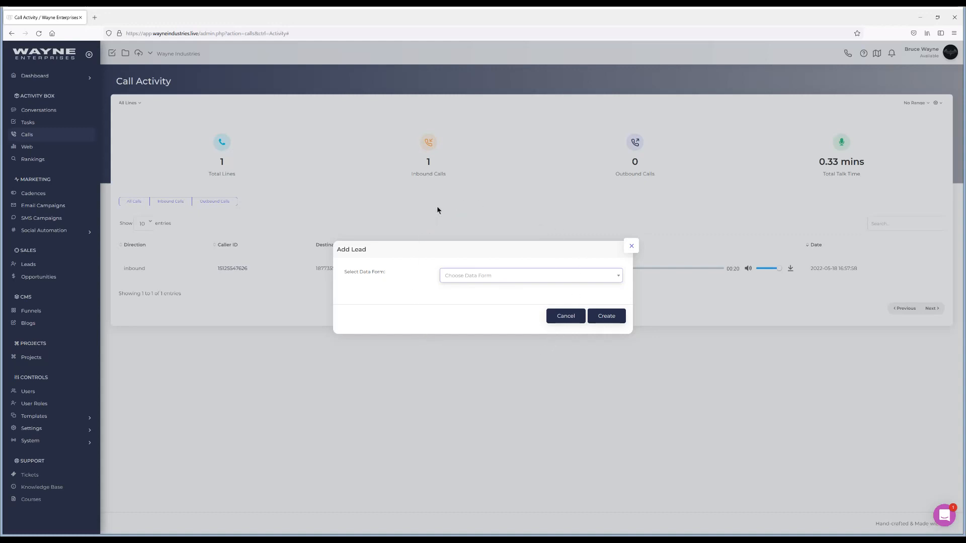
pyautogui.click(466, 275)
pyautogui.click(468, 302)
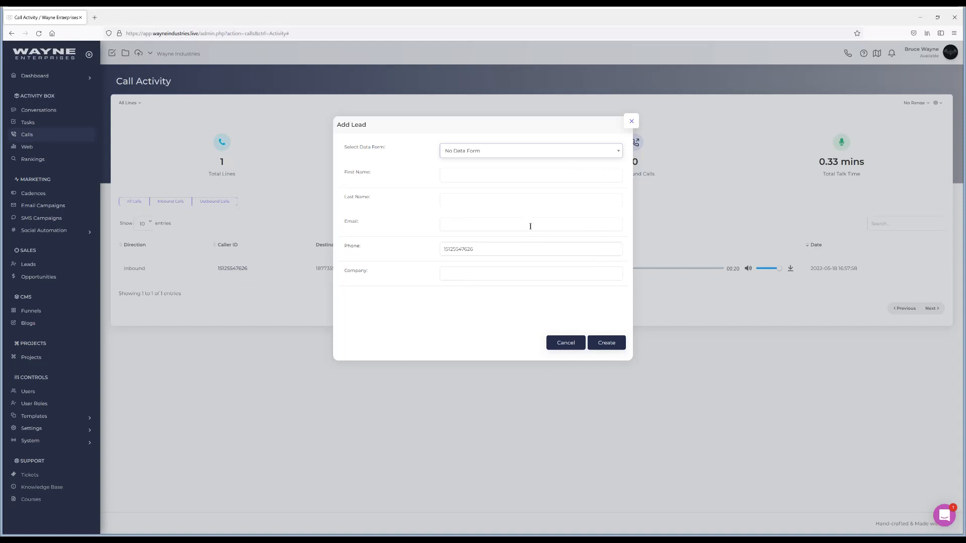
pyautogui.click(629, 123)
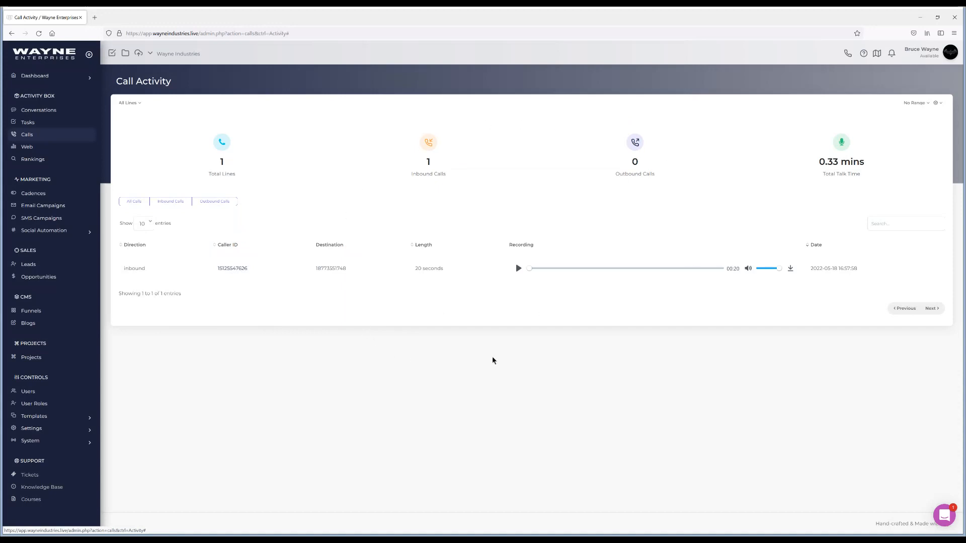
# Return to the Marketing dashboard to review the inbound call activity.
pyautogui.click(43, 76)
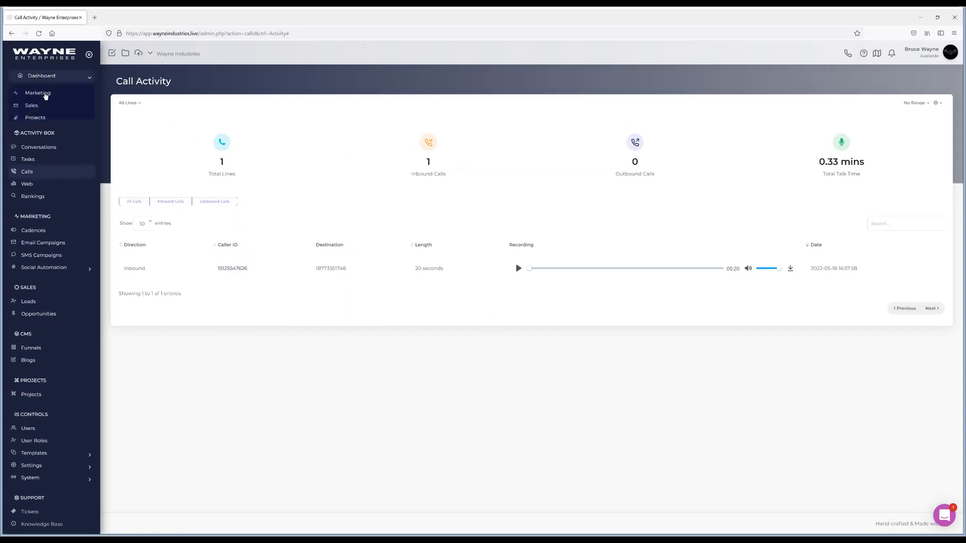
pyautogui.click(45, 94)
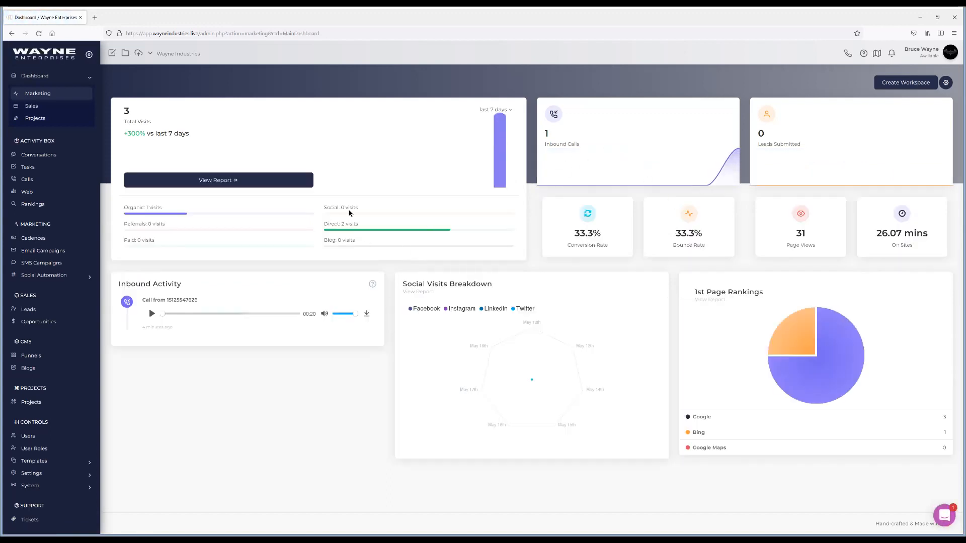
pyautogui.click(179, 64)
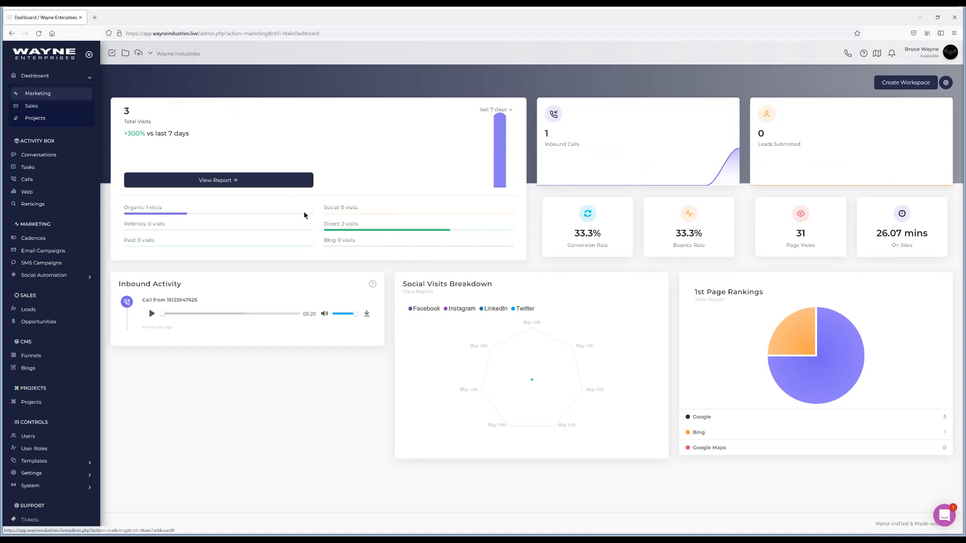